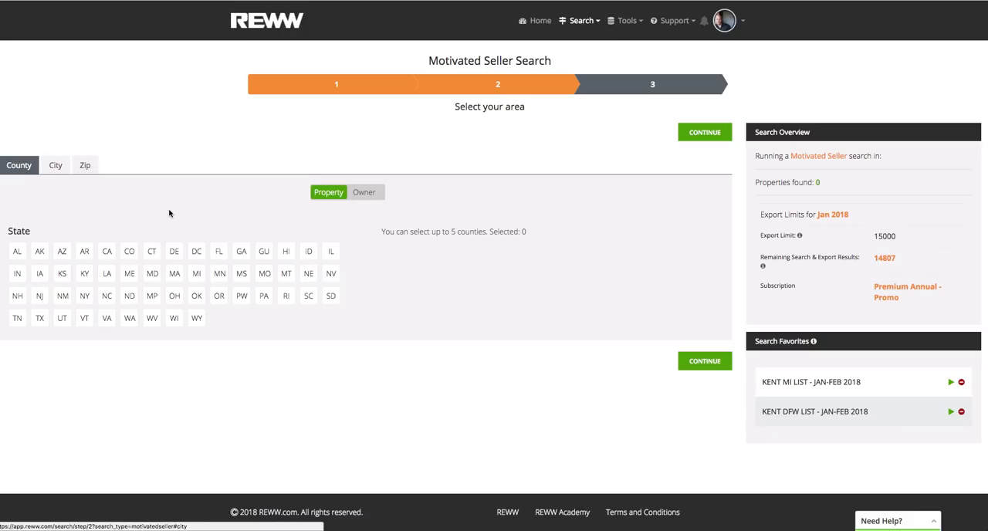
Set the motivated seller search area to Broward county in Florida and continue to the filters.
left_click(218, 251)
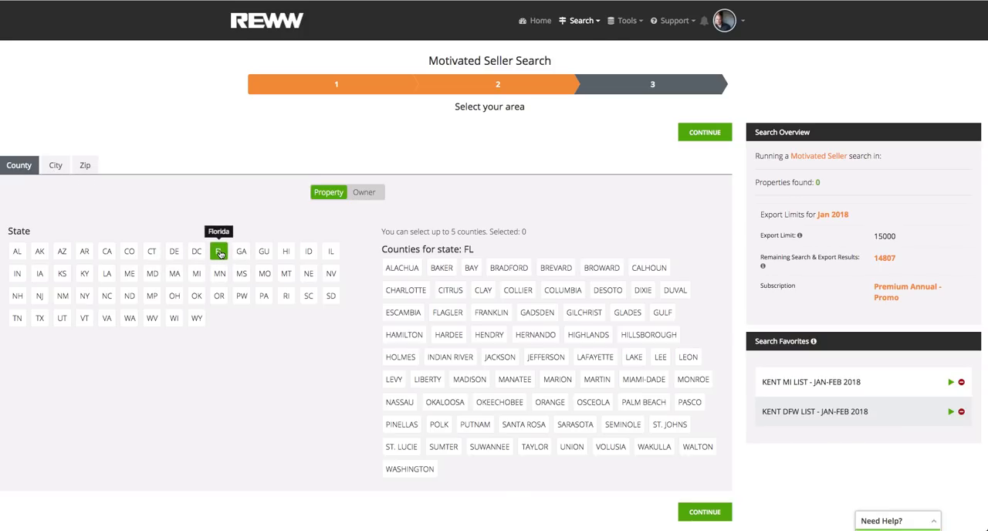
left_click(602, 270)
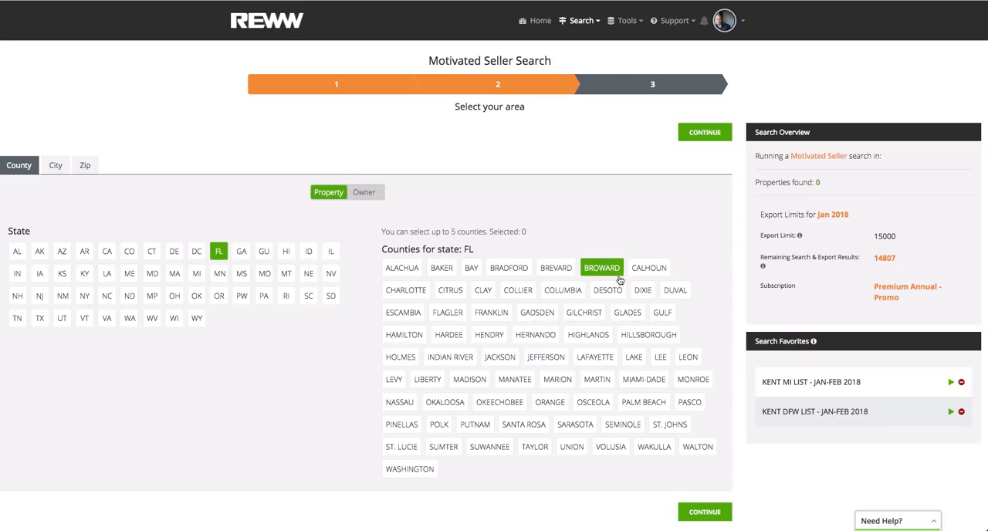
left_click(705, 511)
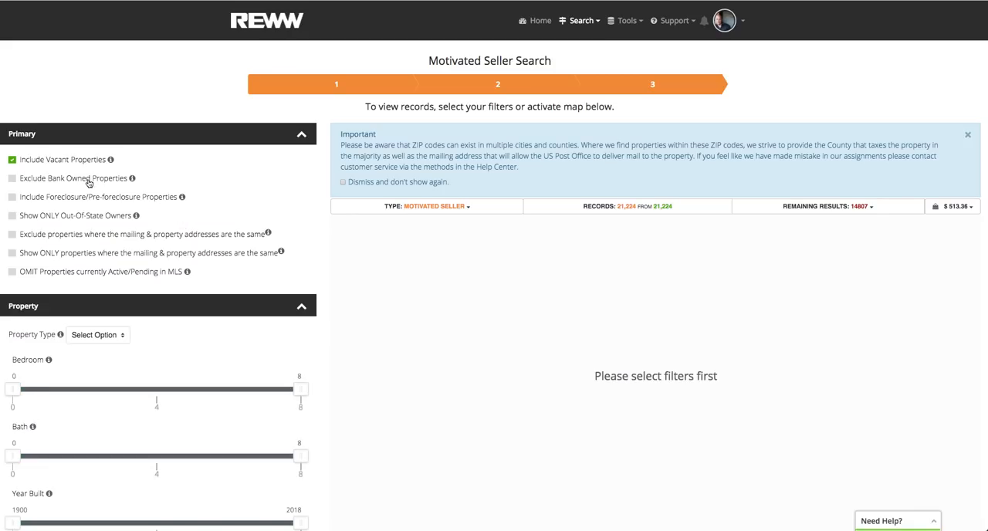
Keep vacant properties included, activate the map, select the property cluster in ZIP 33324 and open its records.
left_click(12, 162)
left_click(12, 161)
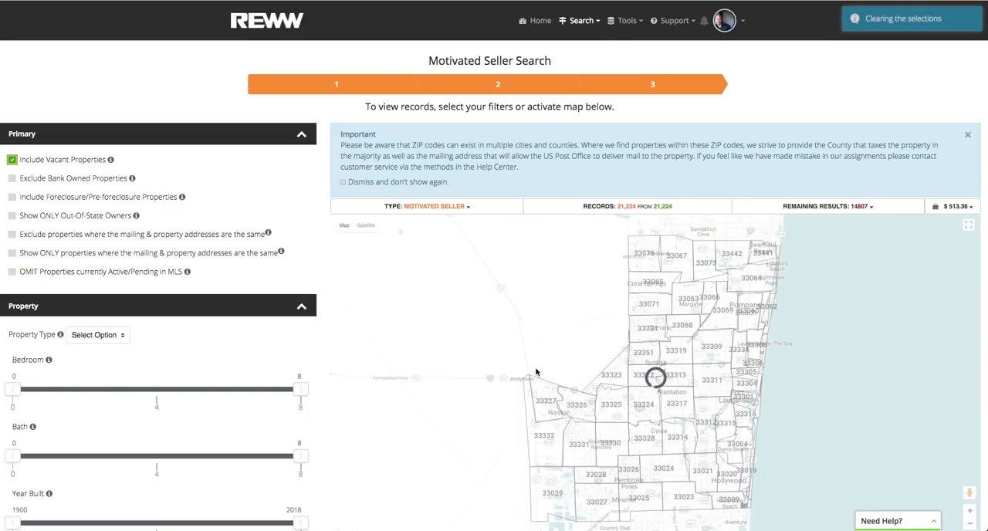
scroll(434, 413, "down", 1)
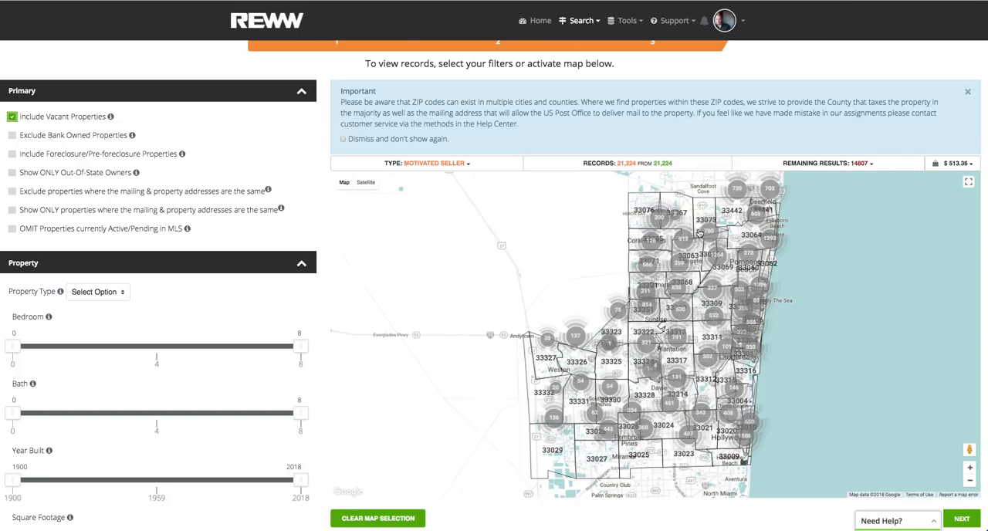
left_click(972, 468)
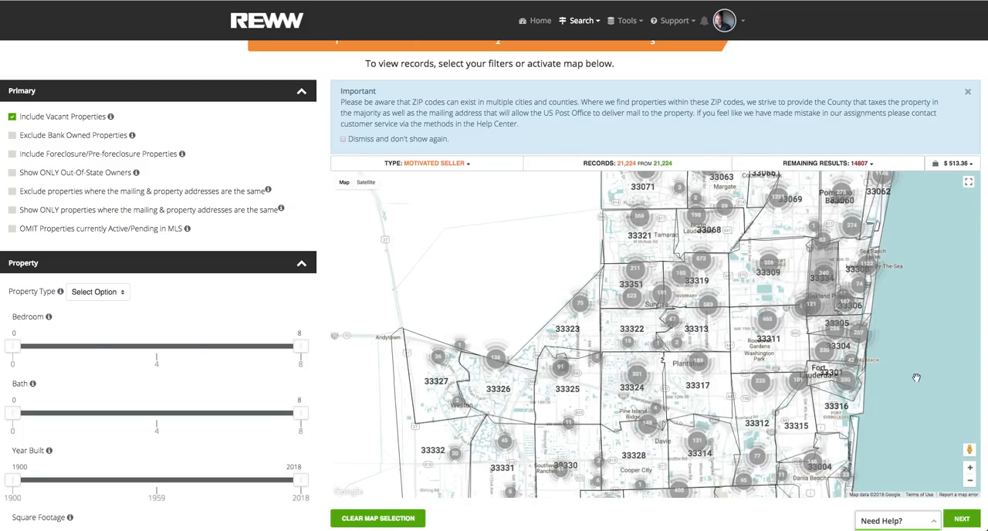
left_click(656, 418)
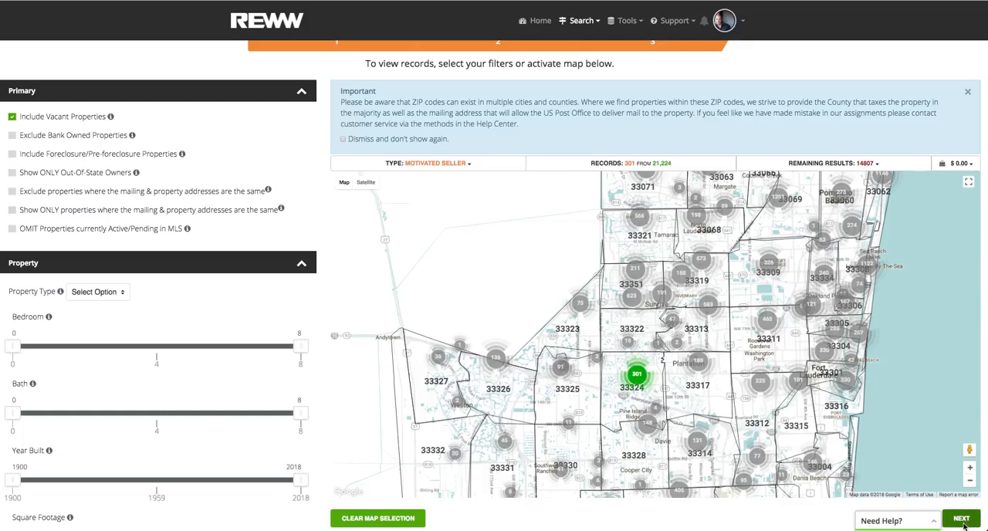
left_click(962, 518)
left_click(522, 301)
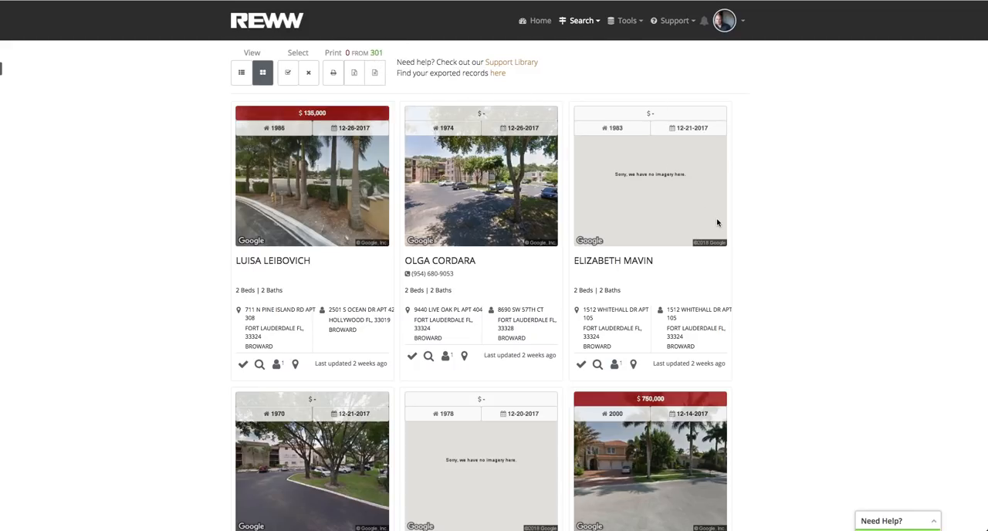
Browse the property results and examine the full list of properties owned by the owner with 12 properties.
scroll(769, 328, "down", 4)
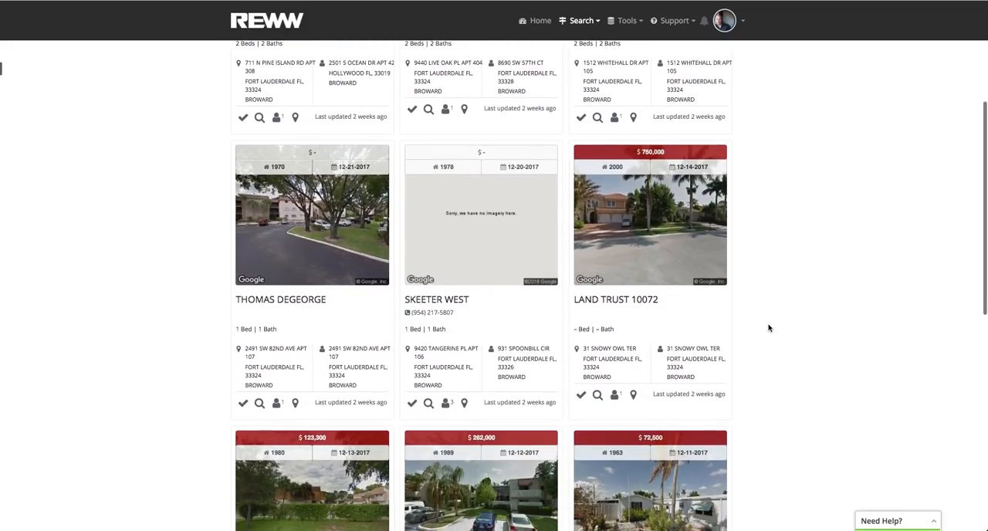
scroll(769, 327, "down", 4)
scroll(768, 328, "down", 3)
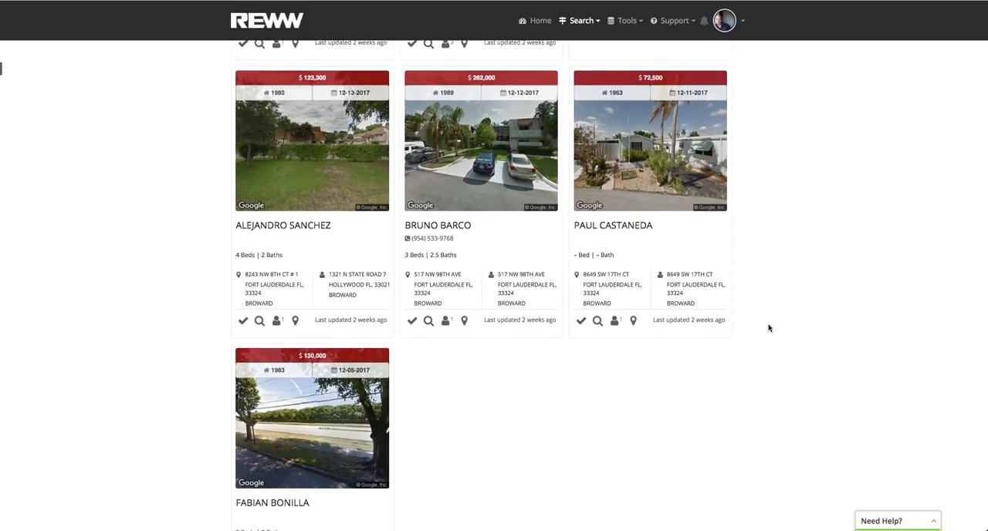
scroll(768, 327, "down", 3)
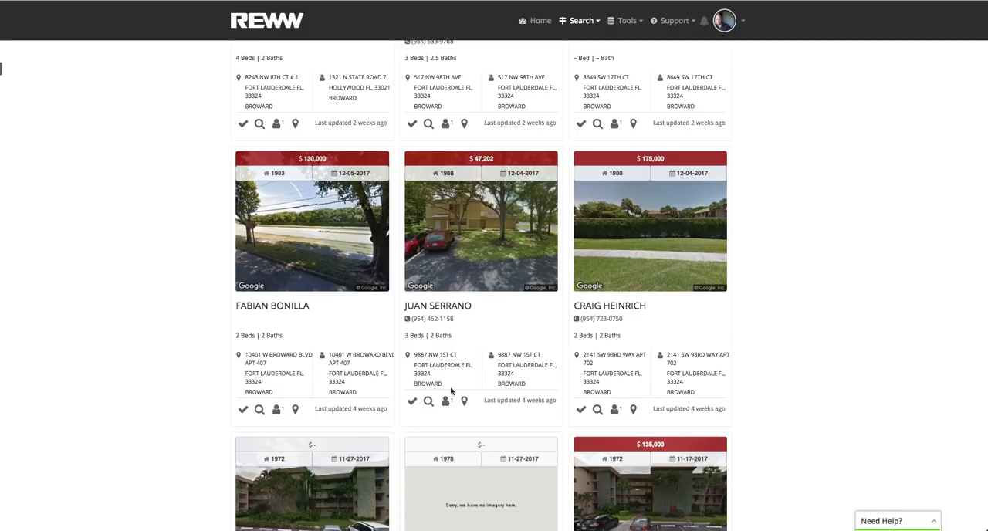
scroll(509, 333, "down", 4)
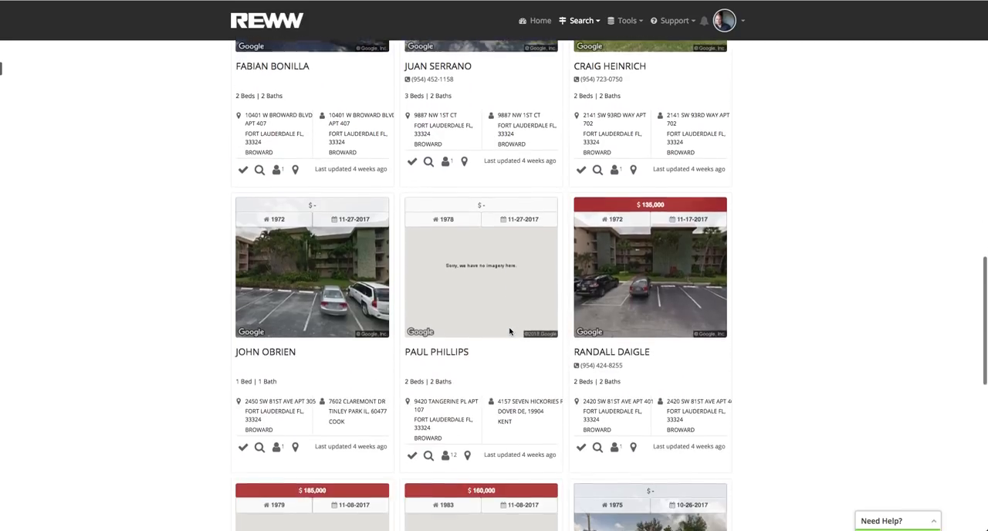
scroll(509, 329, "down", 1)
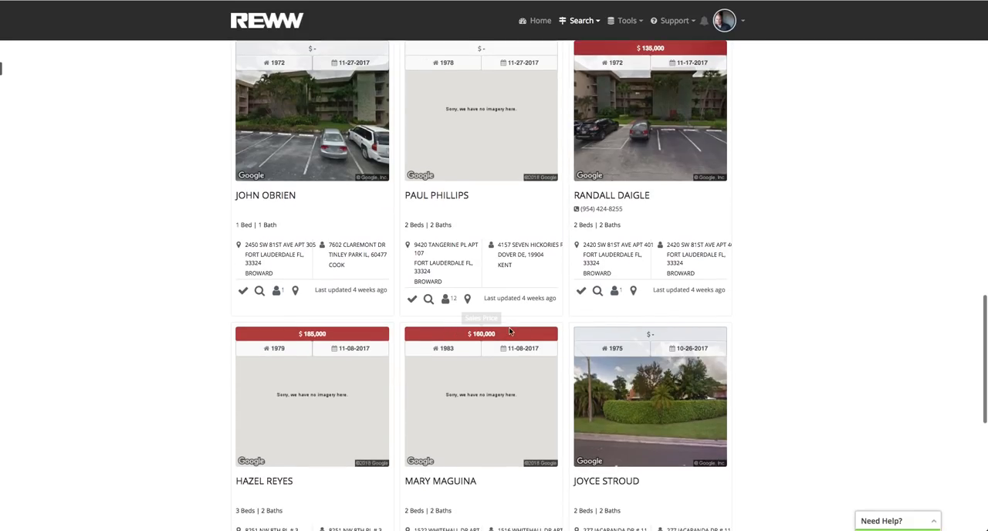
left_click(447, 301)
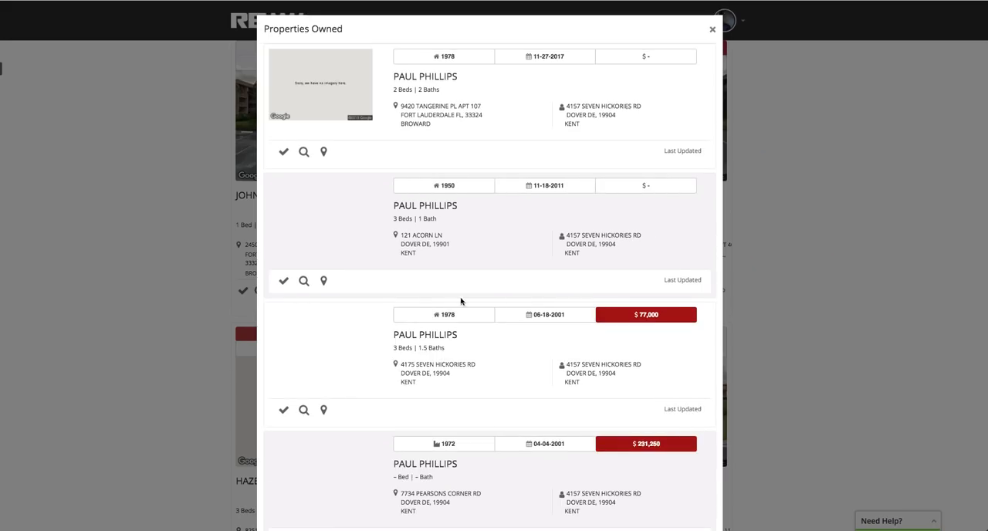
scroll(456, 315, "down", 5)
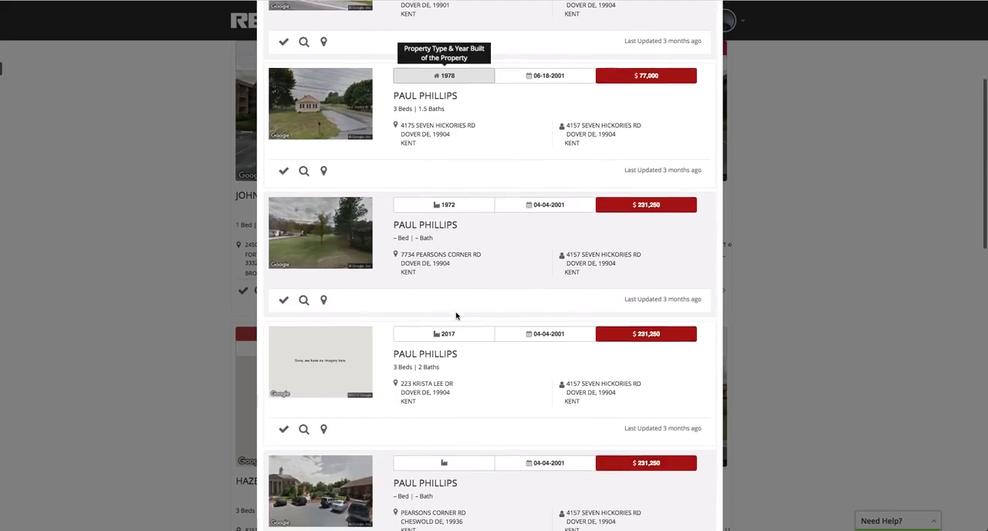
scroll(455, 315, "down", 10)
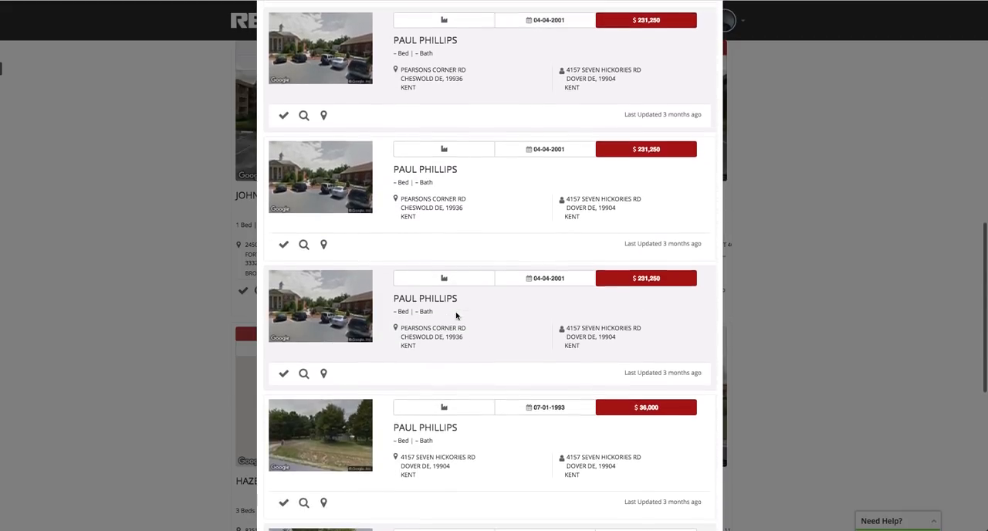
scroll(455, 315, "down", 1)
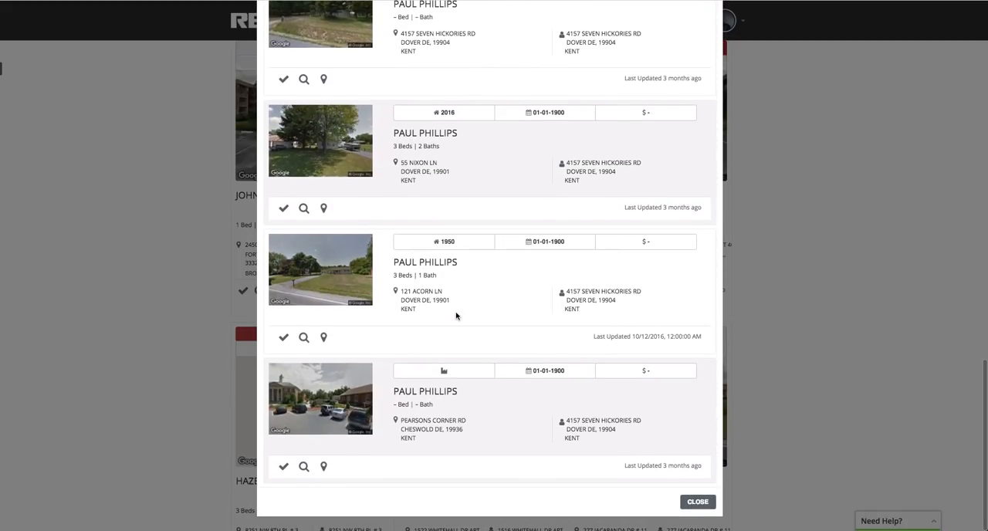
left_click(697, 502)
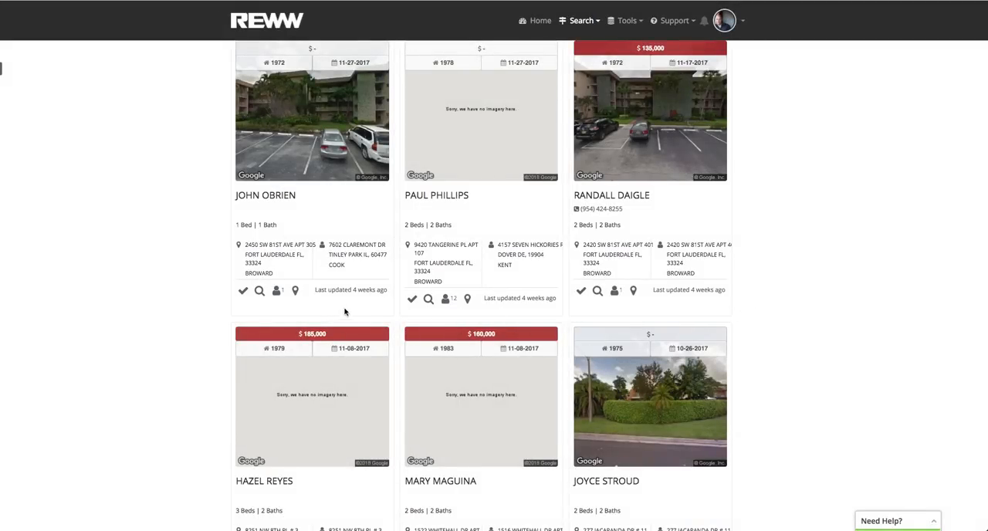
Mark the first property in the results and examine its property details.
scroll(353, 318, "up", 15)
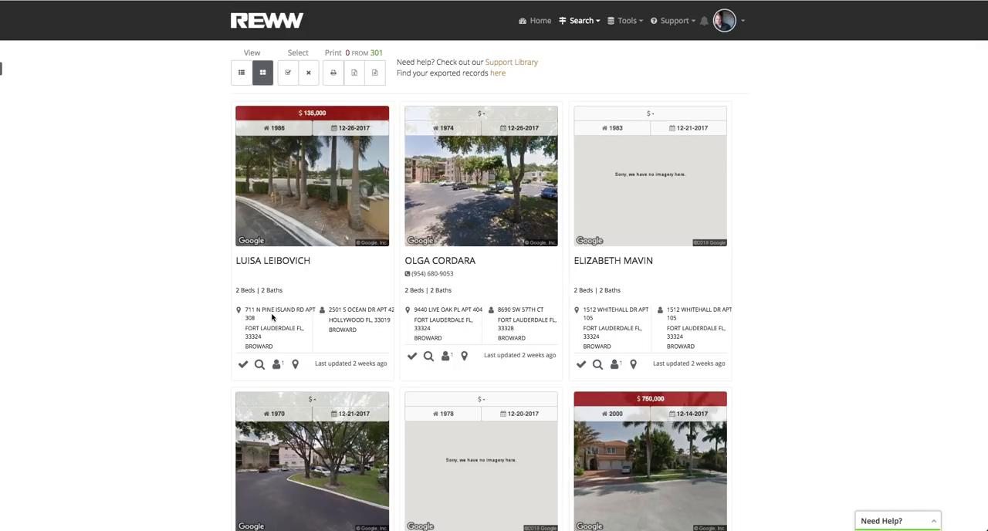
left_click(245, 366)
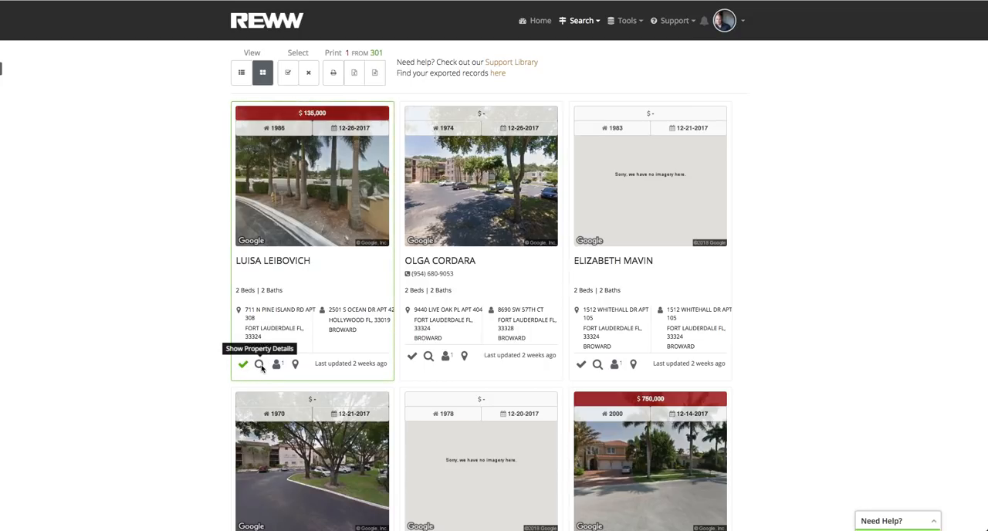
left_click(259, 364)
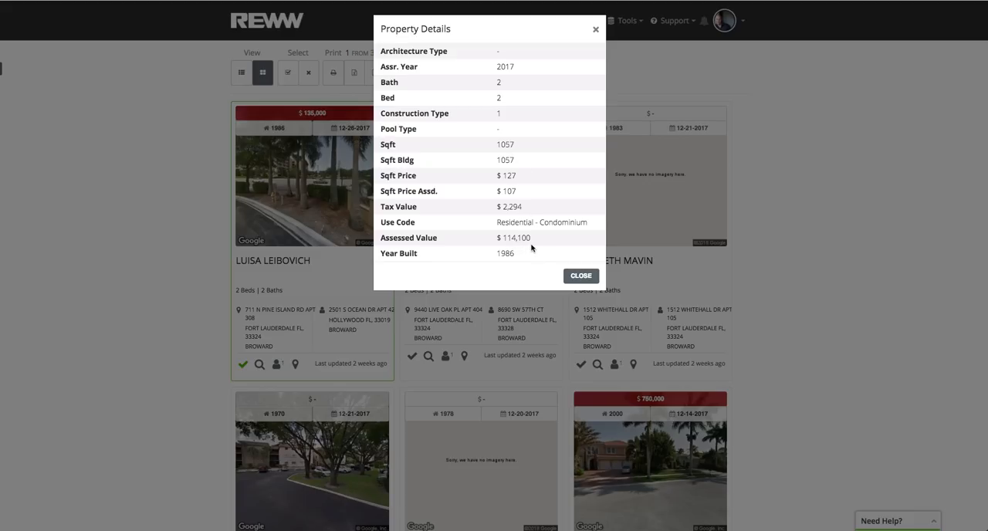
left_click(580, 275)
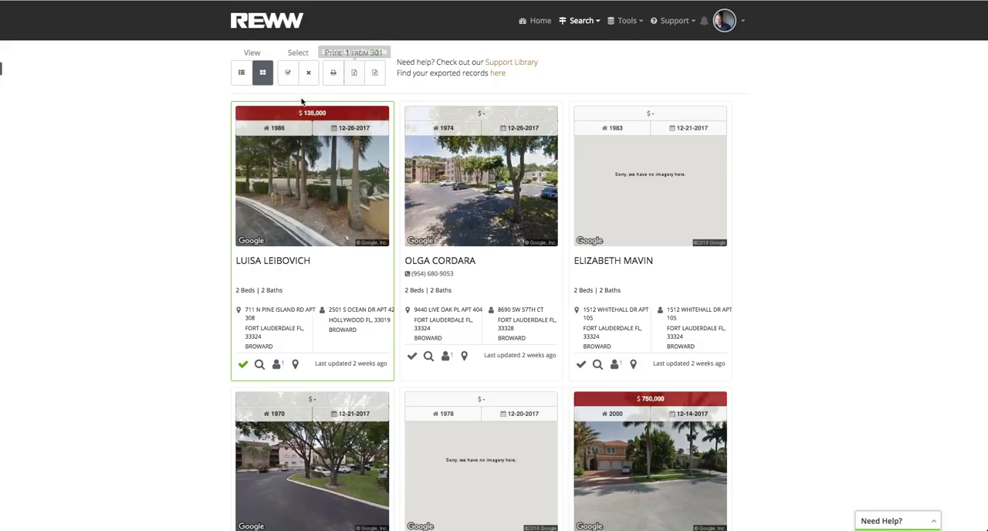
Select all properties in the results, save the selected records and continue to printing their letters.
left_click(291, 74)
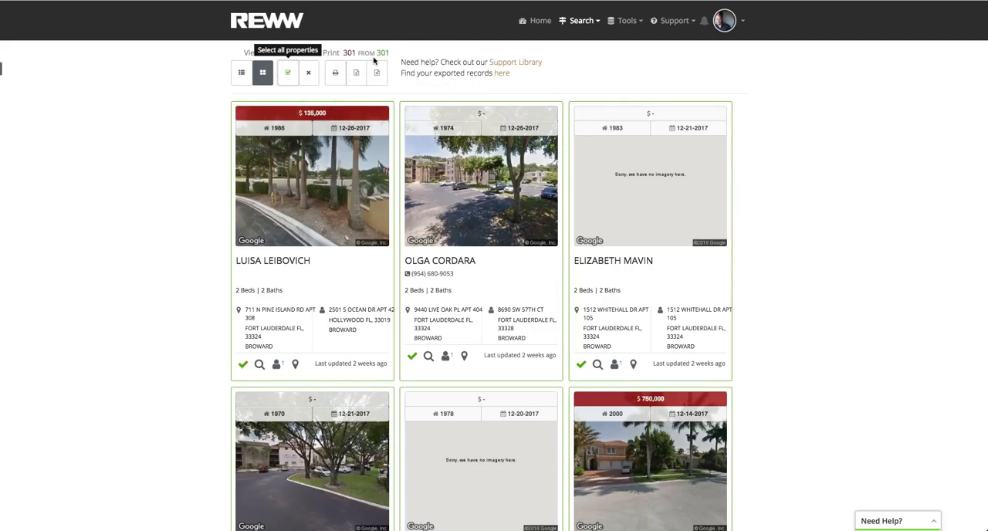
left_click(335, 72)
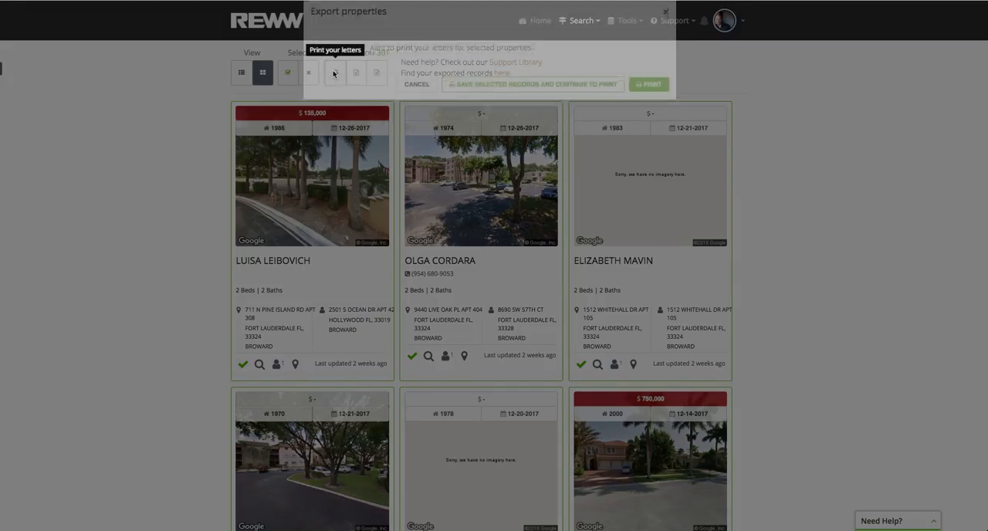
left_click(614, 106)
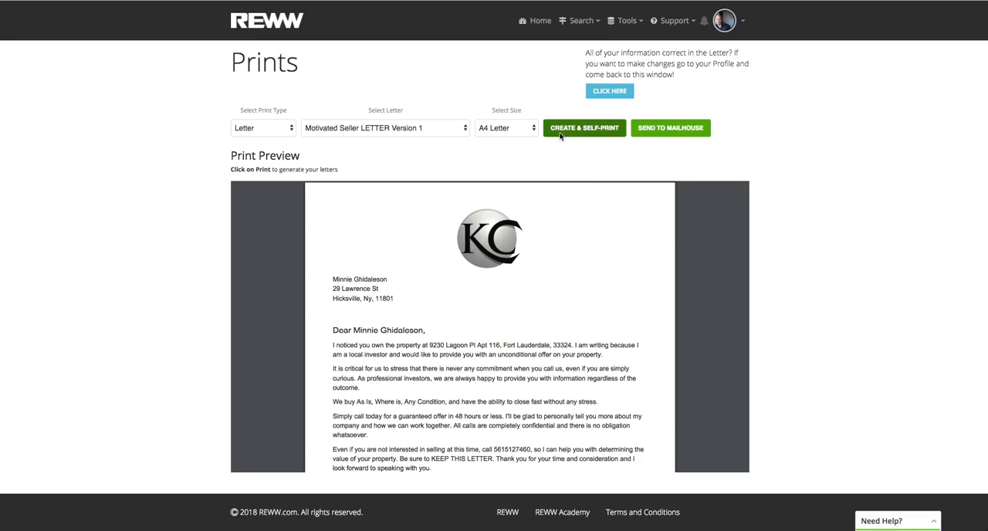
Preview Motivated Seller LETTER Version 3, and choose Motivated Seller Letter Version 8 (Agent 1) and read through its preview.
left_click(437, 133)
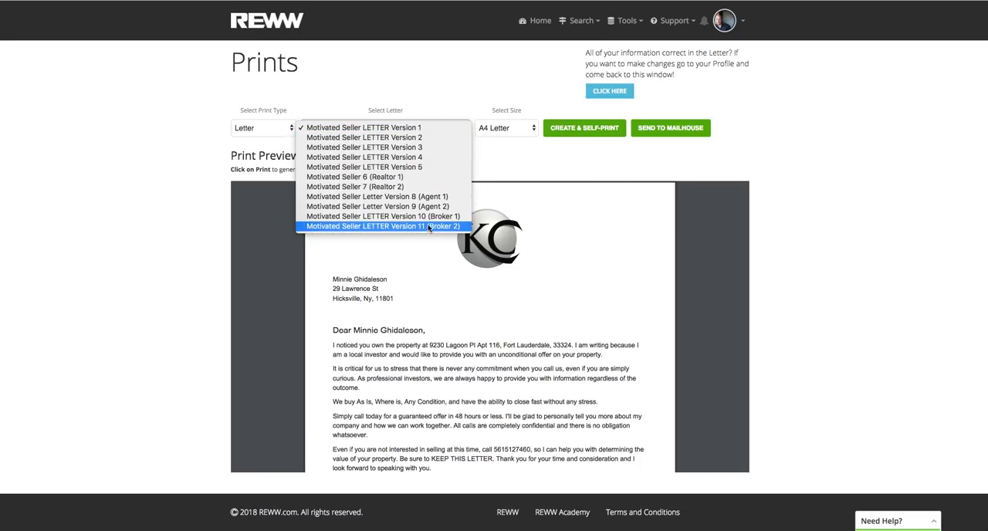
left_click(420, 149)
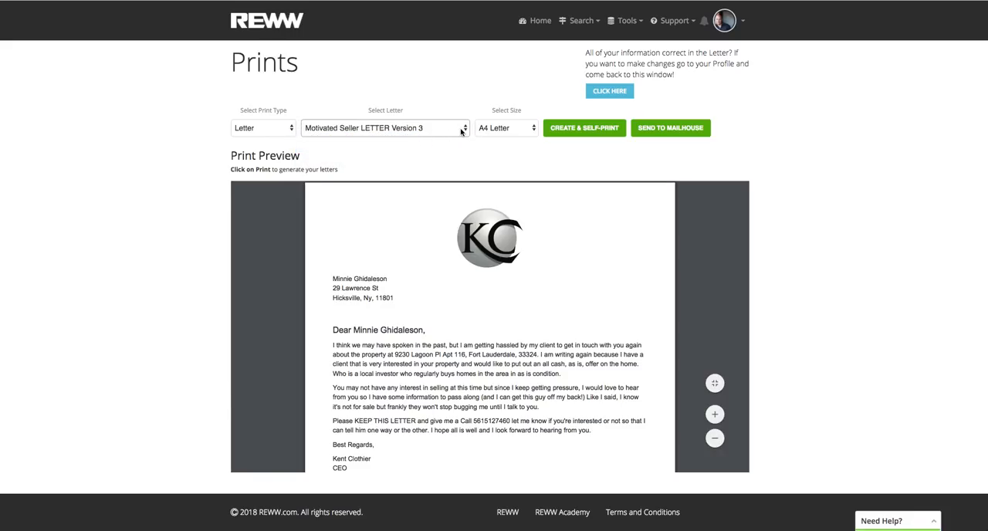
left_click(461, 131)
left_click(455, 179)
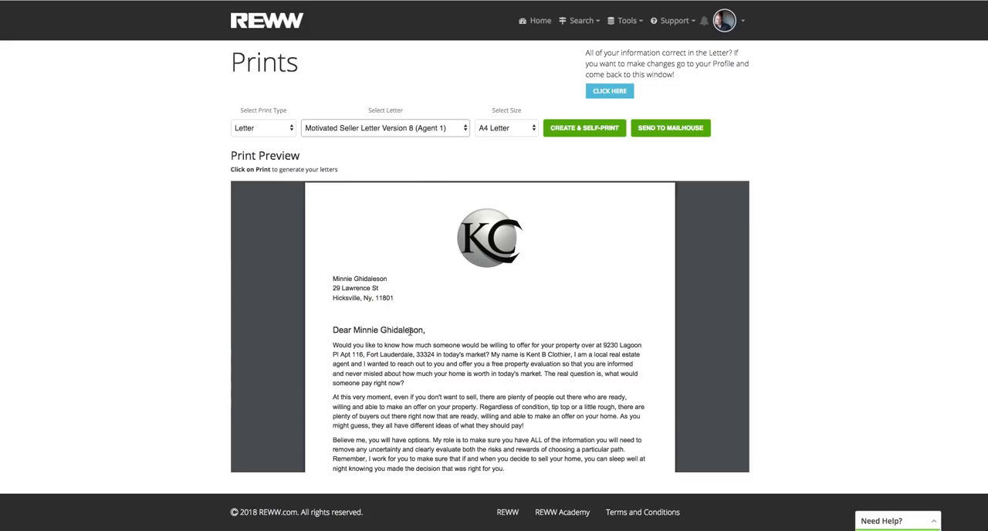
scroll(474, 357, "down", 5)
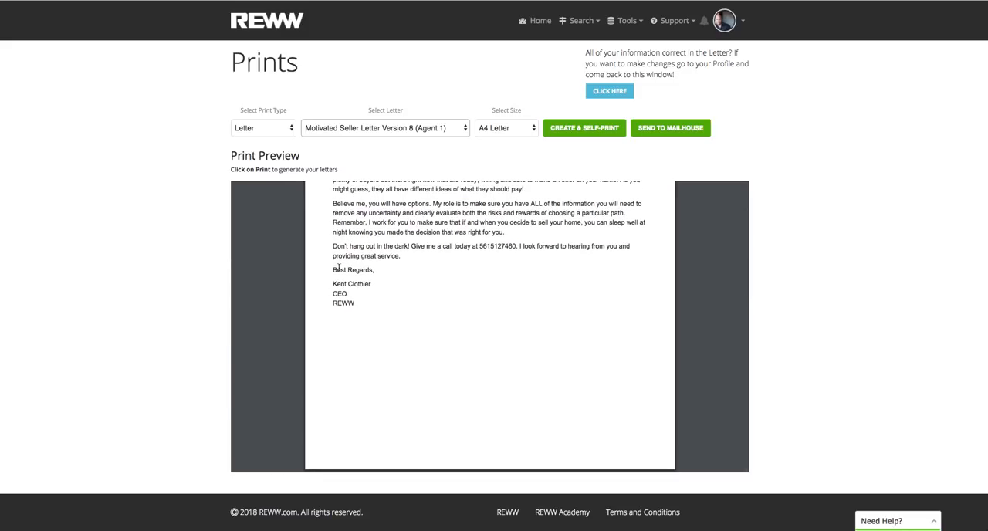
scroll(381, 274, "up", 5)
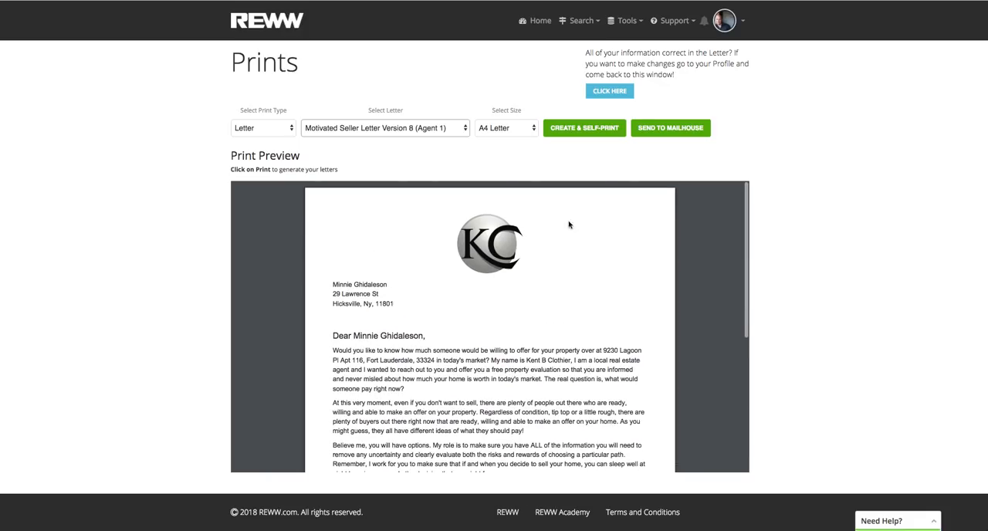
Open the direct mail profile from the print page and check the sender details, logo and signature settings.
left_click(619, 98)
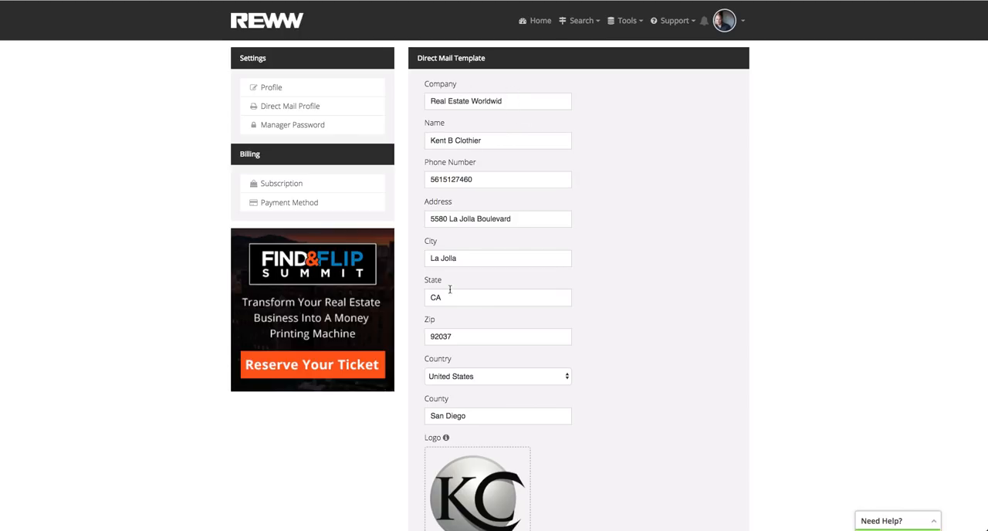
scroll(486, 355, "down", 5)
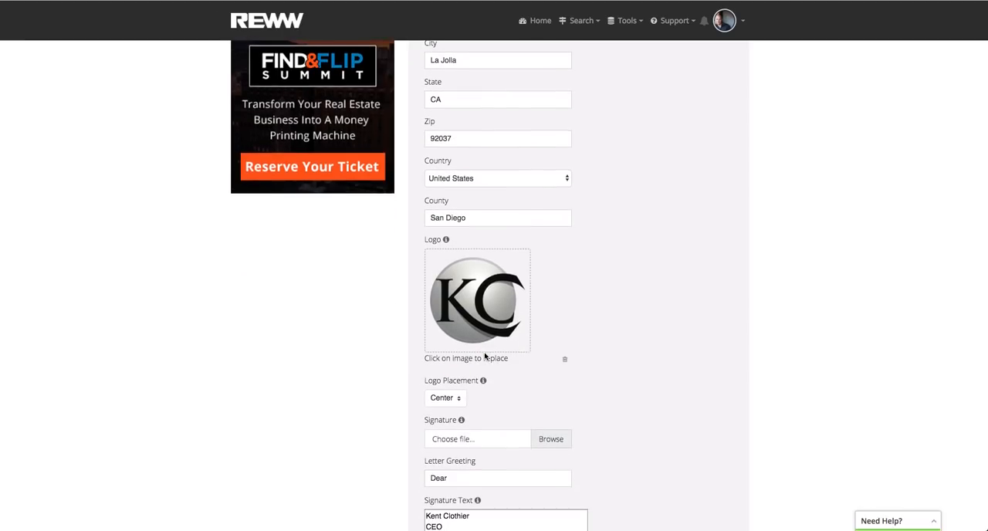
scroll(485, 356, "up", 5)
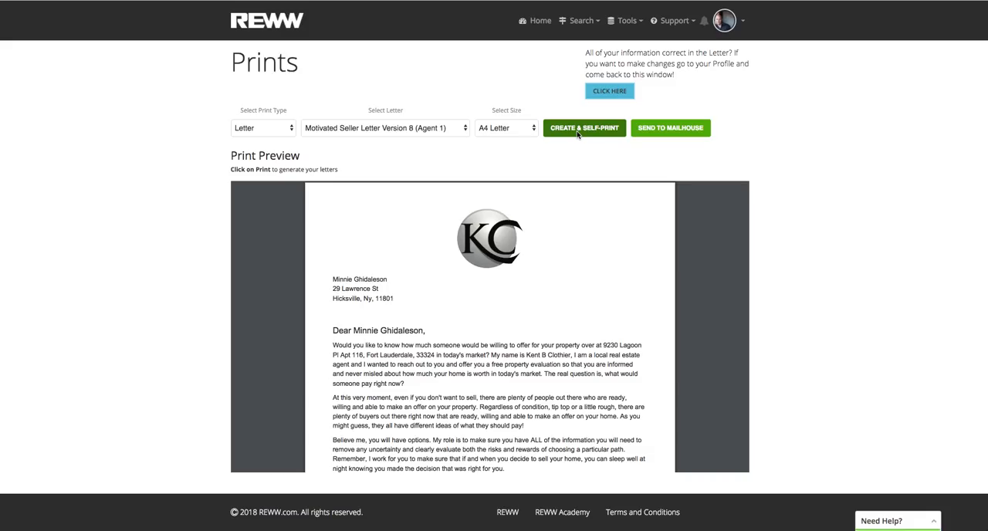
Send the letters for the selected properties to the mail house.
left_click(679, 130)
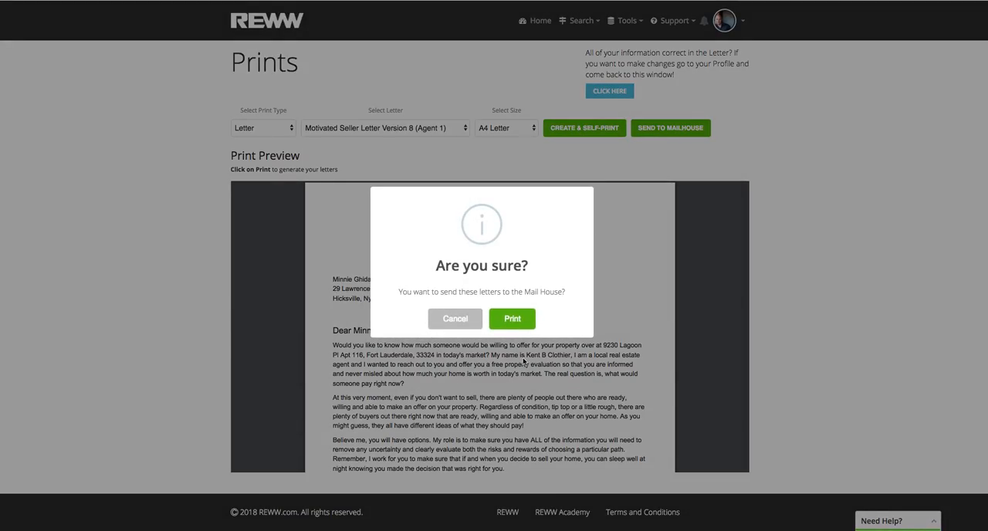